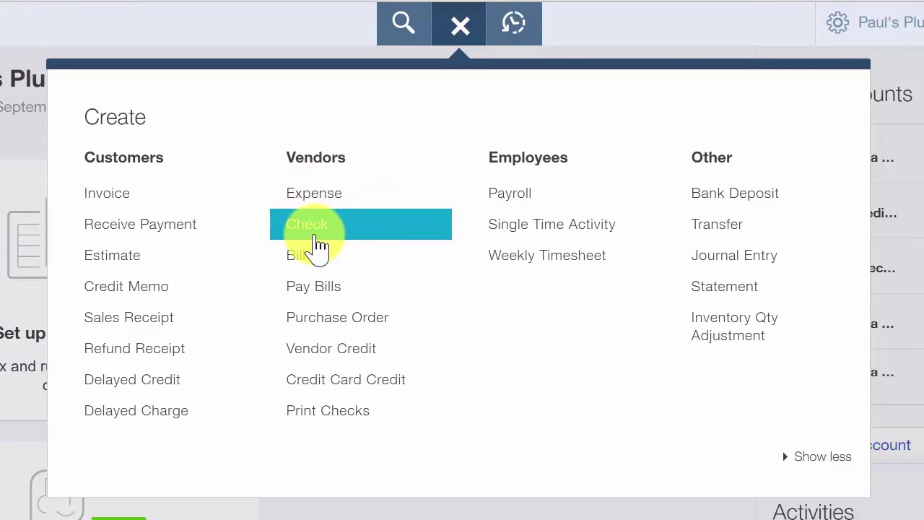
- Start a new blank check, number 102, from Bank of America Checking
{"action": "left_click", "coordinate": [318, 235]}
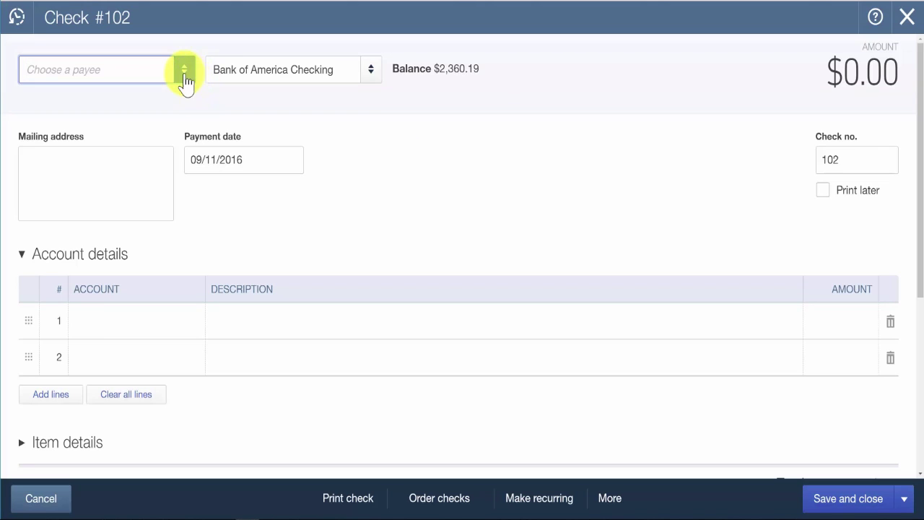
- Choose NUTS & BOLTS, INC as the check's payee
{"action": "left_click", "coordinate": [124, 69]}
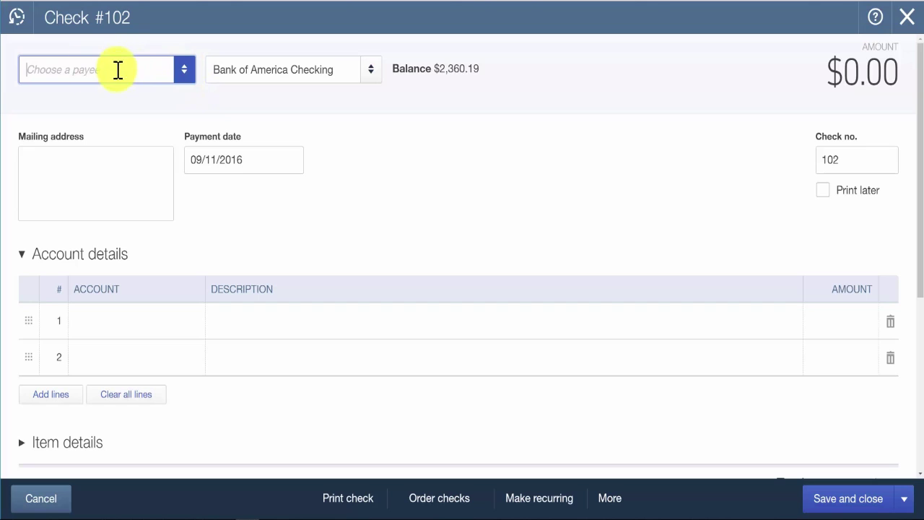
{"action": "left_click", "coordinate": [184, 72]}
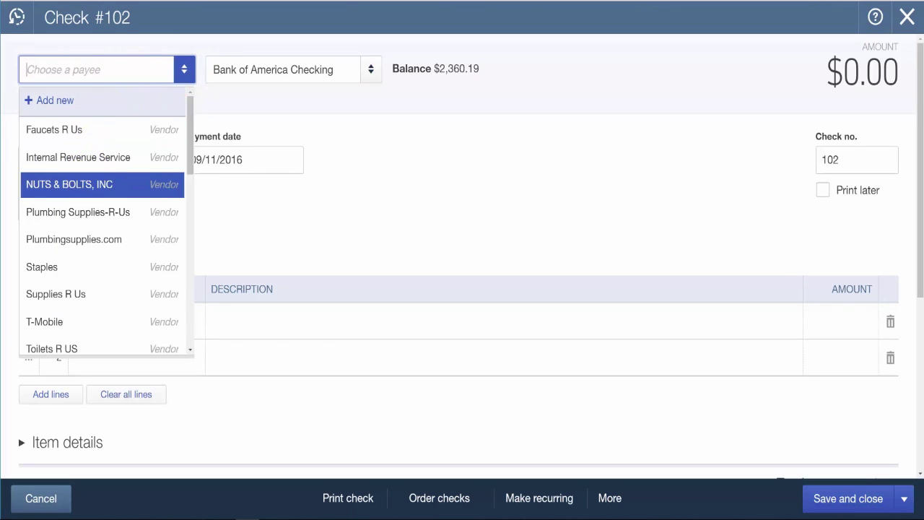
{"action": "left_click", "coordinate": [91, 184]}
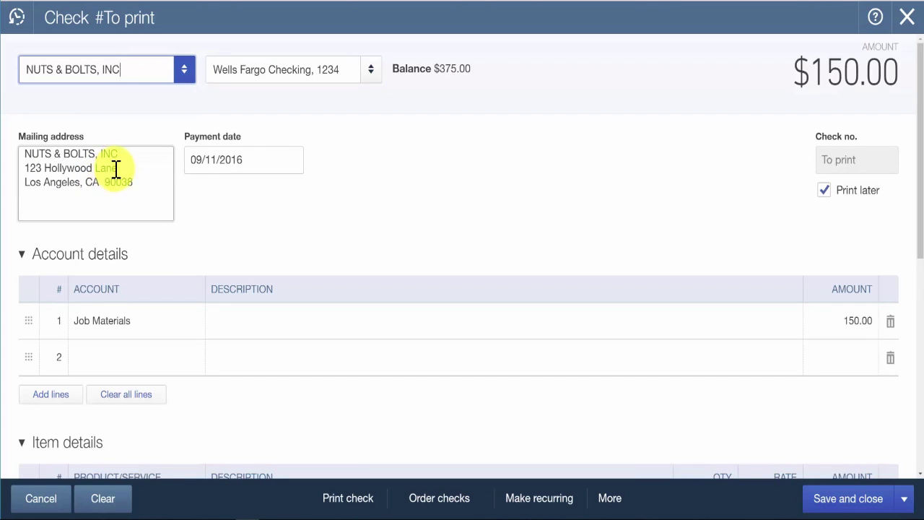
{"action": "left_click", "coordinate": [101, 69]}
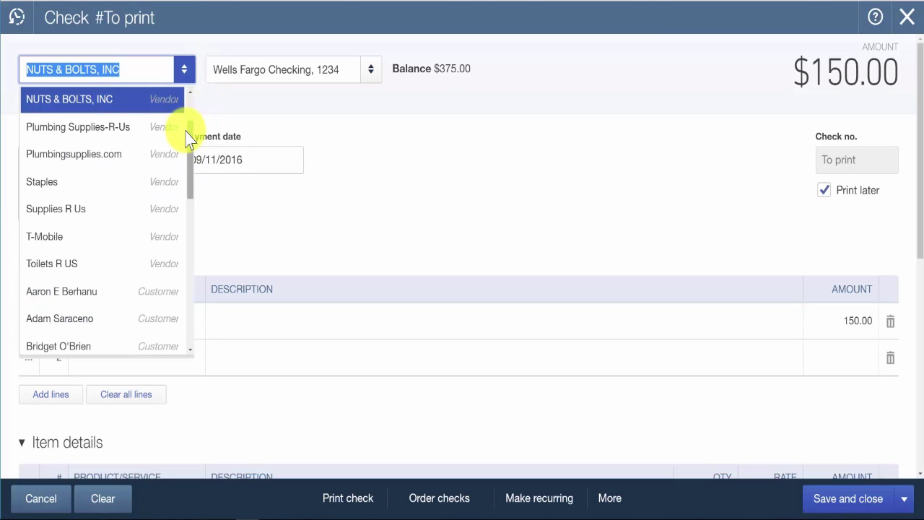
{"action": "scroll", "coordinate": [189, 130], "scroll_direction": "up", "scroll_amount": 2}
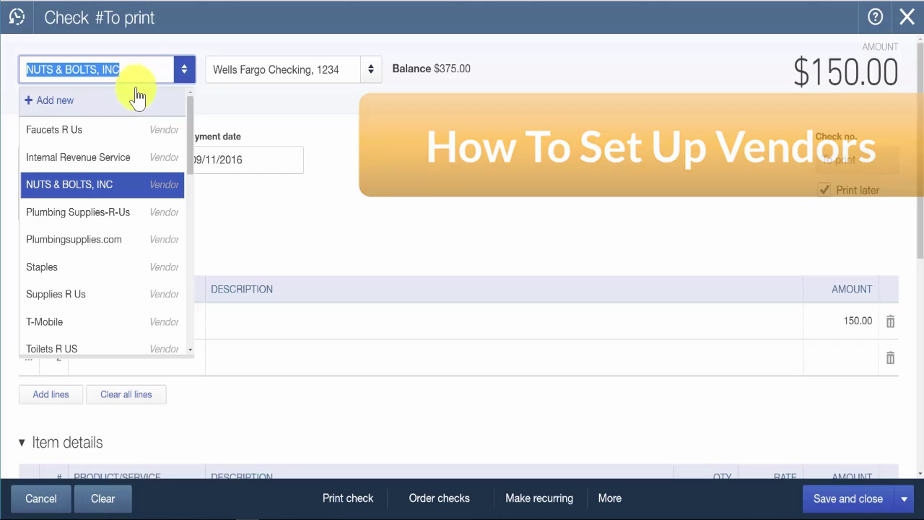
- Pay from Bank of America Checking, 9876, then review the mailing address and payment date
{"action": "left_click", "coordinate": [371, 70]}
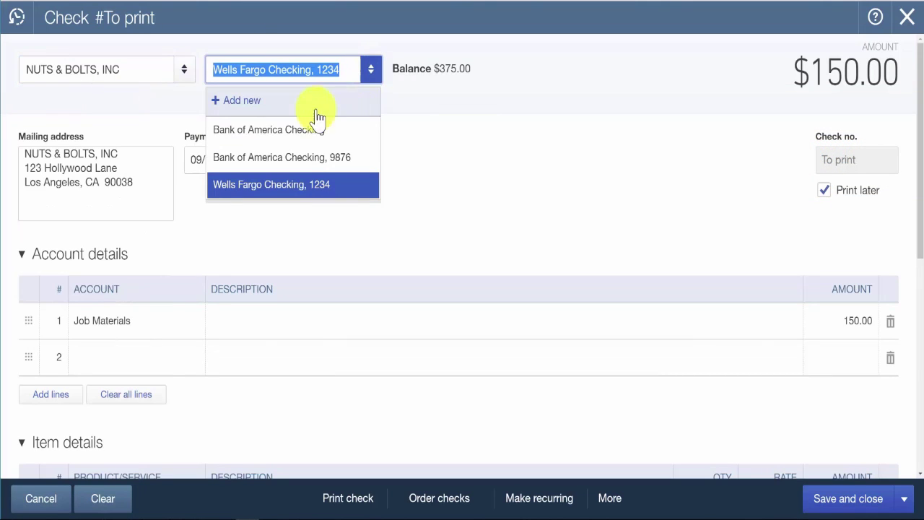
{"action": "left_click", "coordinate": [302, 158]}
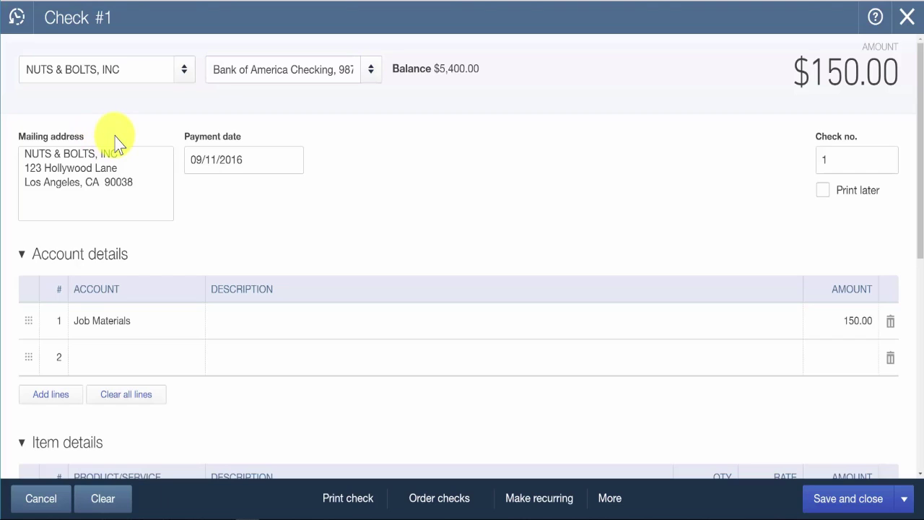
{"action": "left_click", "coordinate": [137, 182]}
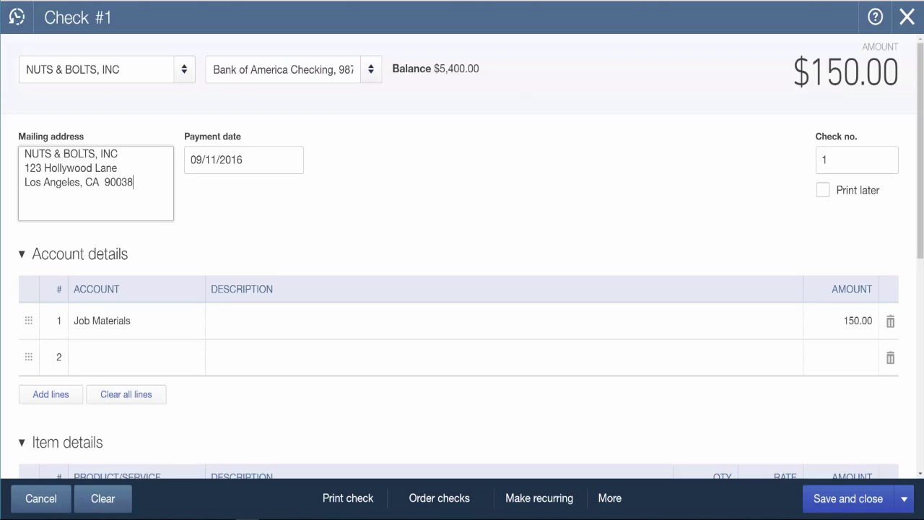
{"action": "left_click", "coordinate": [264, 163]}
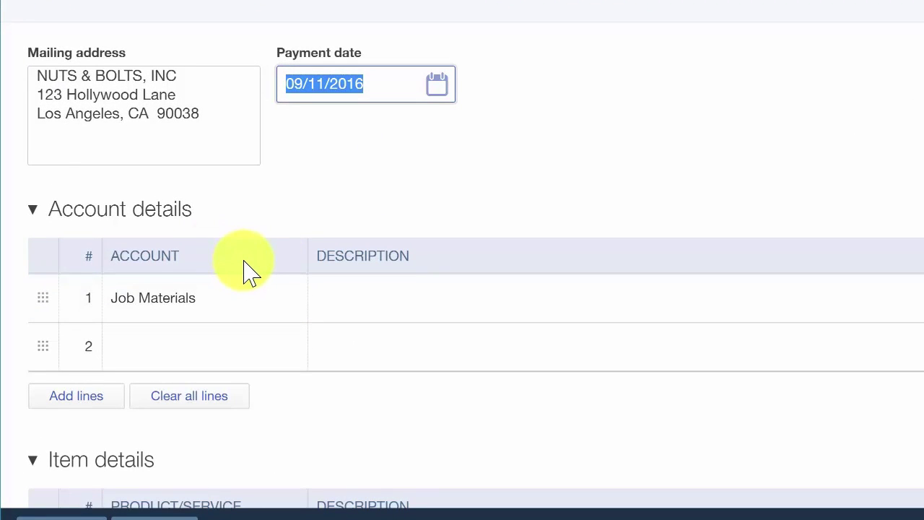
{"action": "left_click", "coordinate": [283, 307]}
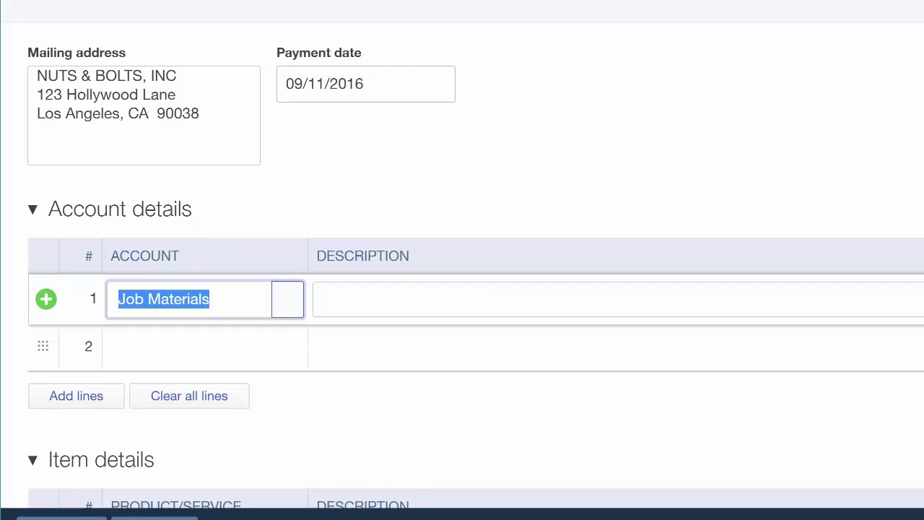
{"action": "left_click", "coordinate": [289, 308]}
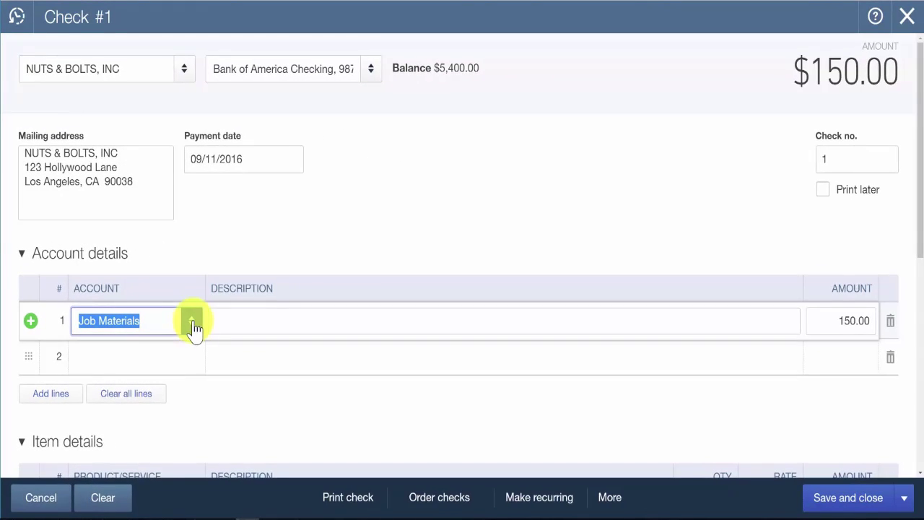
{"action": "left_click", "coordinate": [192, 322]}
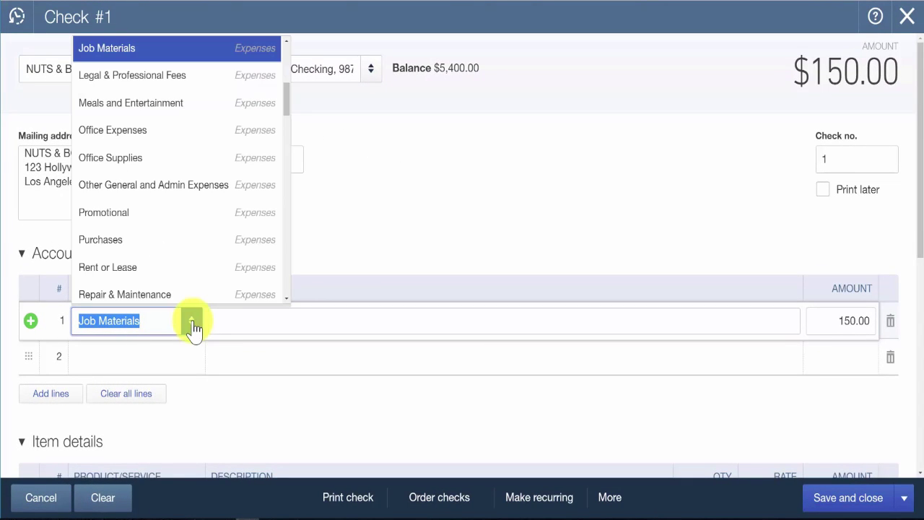
{"action": "scroll", "coordinate": [289, 101], "scroll_direction": "up", "scroll_amount": 1}
{"action": "scroll", "coordinate": [217, 73], "scroll_direction": "up", "scroll_amount": 5}
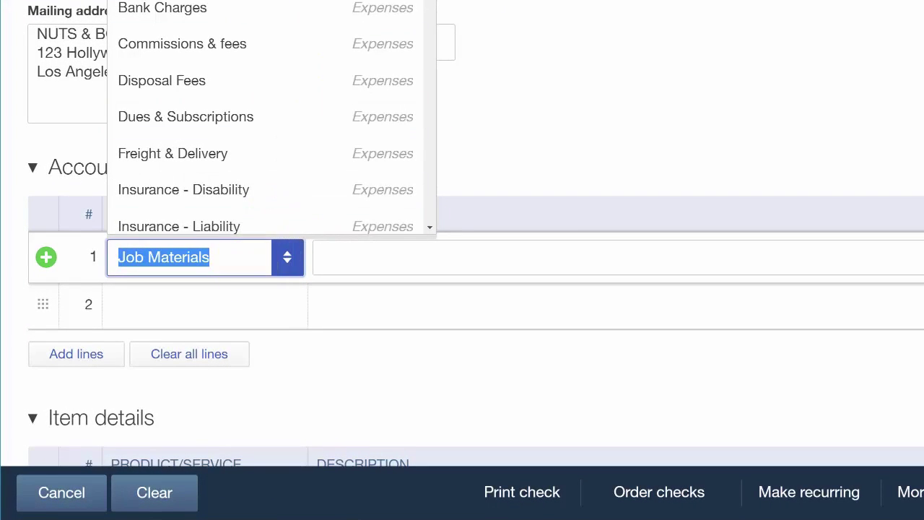
- Describe the Job Materials line as 'Nails, screwdrivers, hammers'
{"action": "left_click", "coordinate": [359, 268]}
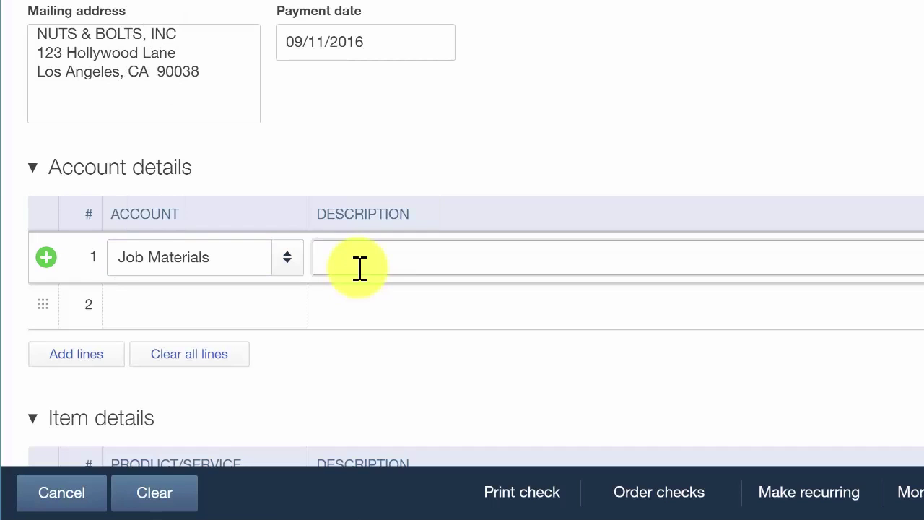
{"action": "type", "text": "Nails,"}
{"action": "type", "text": "screwd"}
{"action": "type", "text": "rier"}
{"action": "key", "text": "BackSpace"}
{"action": "key", "text": "BackSpace"}
{"action": "key", "text": "BackSpace"}
{"action": "type", "text": "iver"}
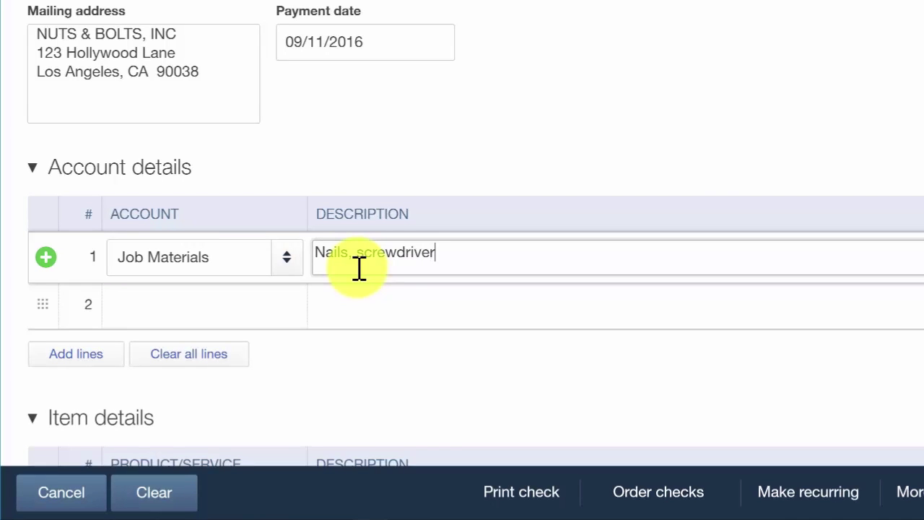
{"action": "type", "text": "s,"}
{"action": "type", "text": " hammers"}
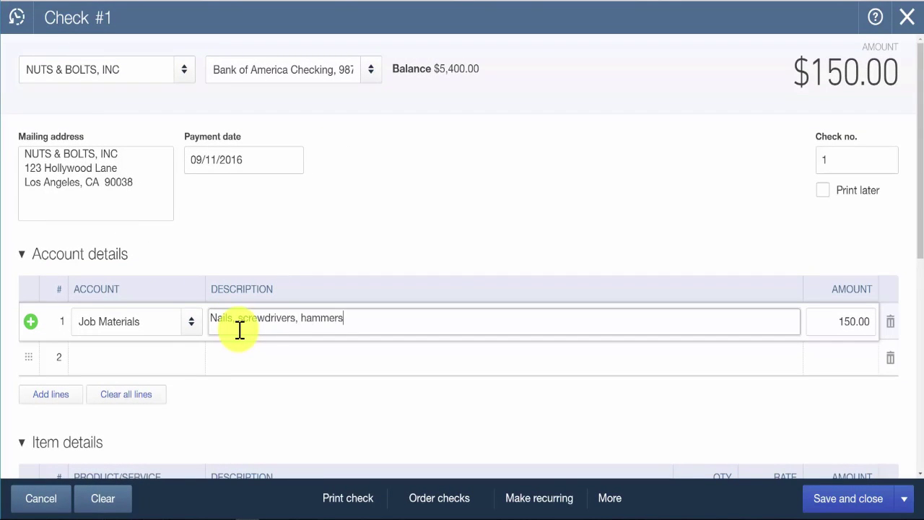
{"action": "key", "text": "Tab"}
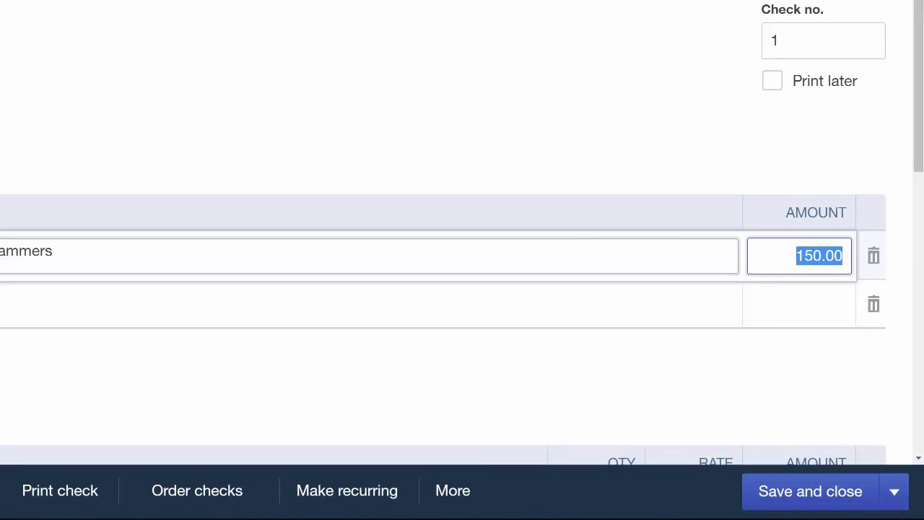
- Commit the $150.00 Job Materials line and mark the check to print later
{"action": "key", "text": "Tab"}
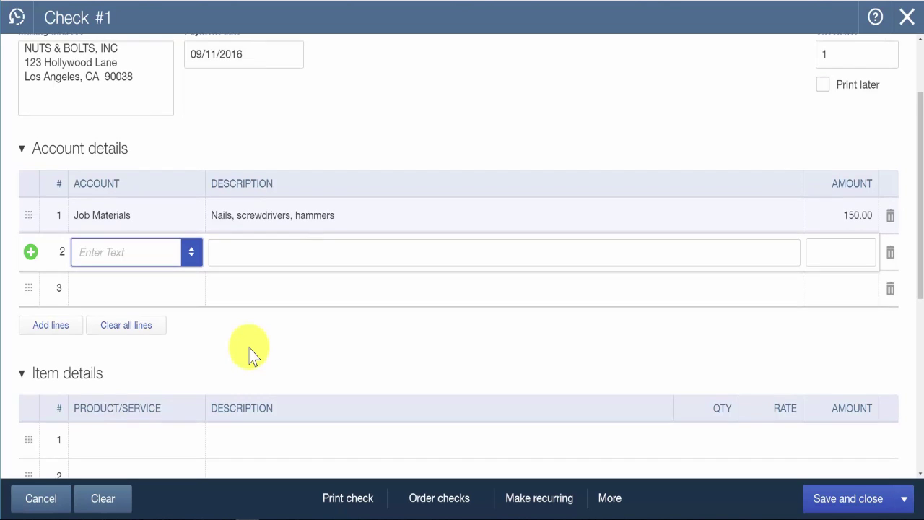
{"action": "scroll", "coordinate": [248, 355], "scroll_direction": "up", "scroll_amount": 3}
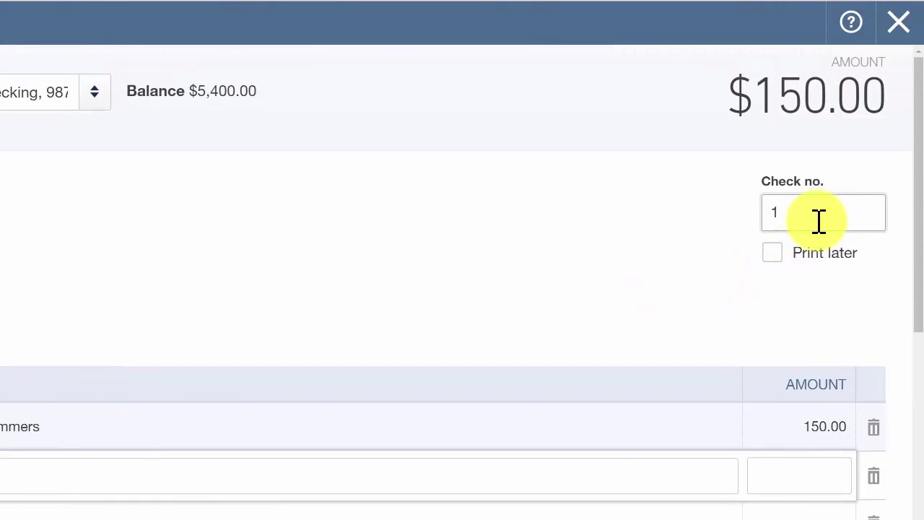
{"action": "left_click", "coordinate": [819, 221]}
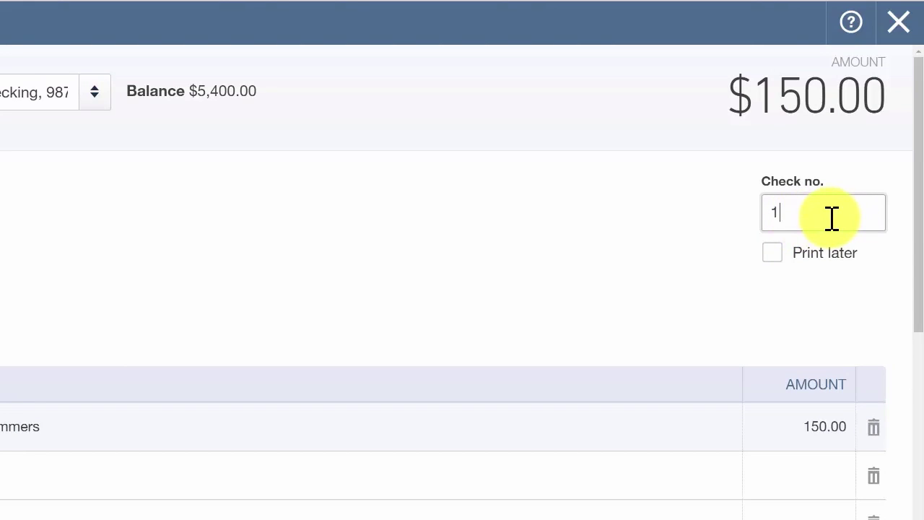
{"action": "left_click", "coordinate": [772, 252]}
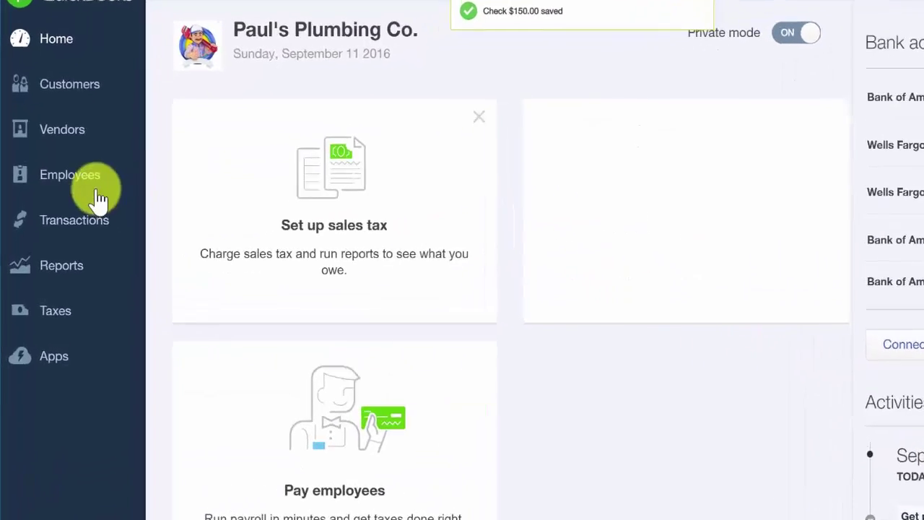
- Go to the Bank and Credit Cards page under Transactions > Banking
{"action": "left_click", "coordinate": [66, 230]}
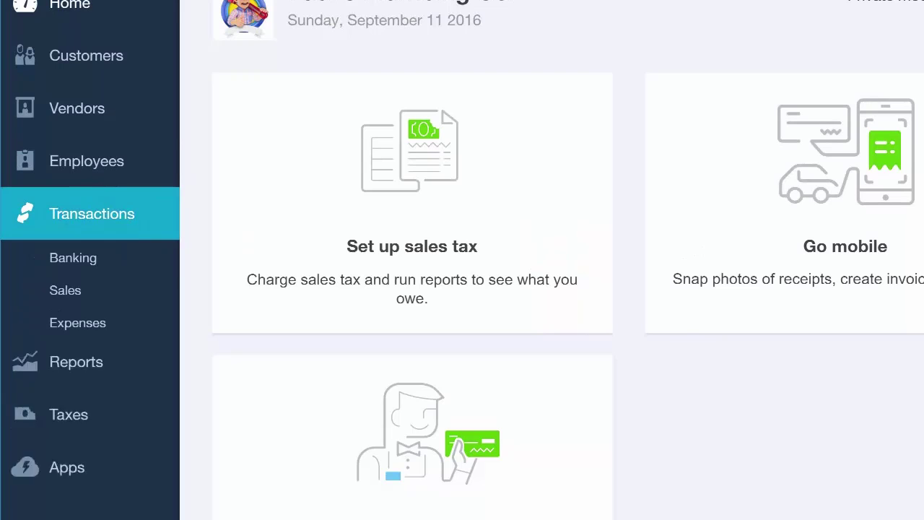
{"action": "left_click", "coordinate": [95, 259]}
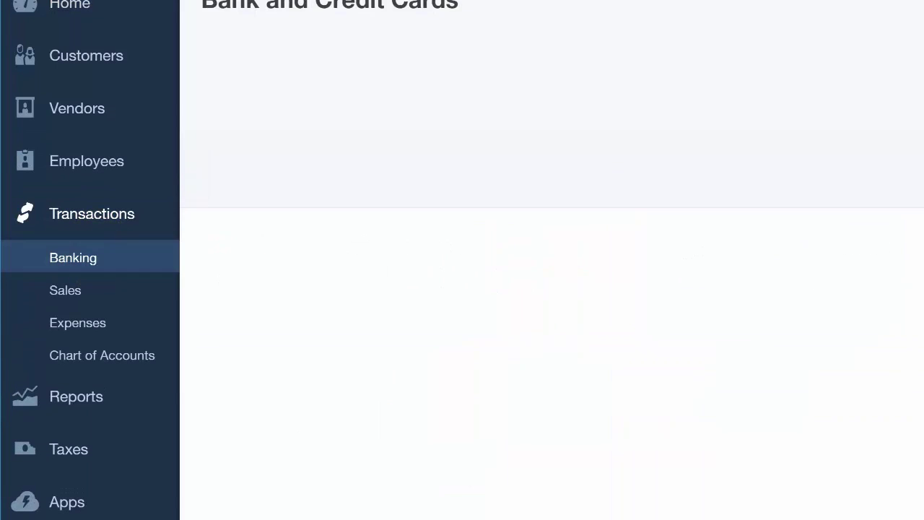